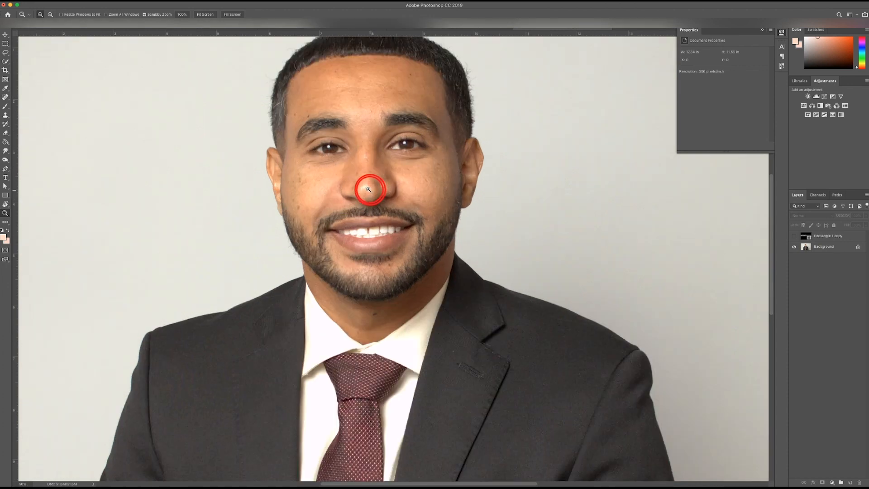
Add a new empty layer above the Background for retouching the shine on the man's face.
{"action": "left_click", "coordinate": [367, 187]}
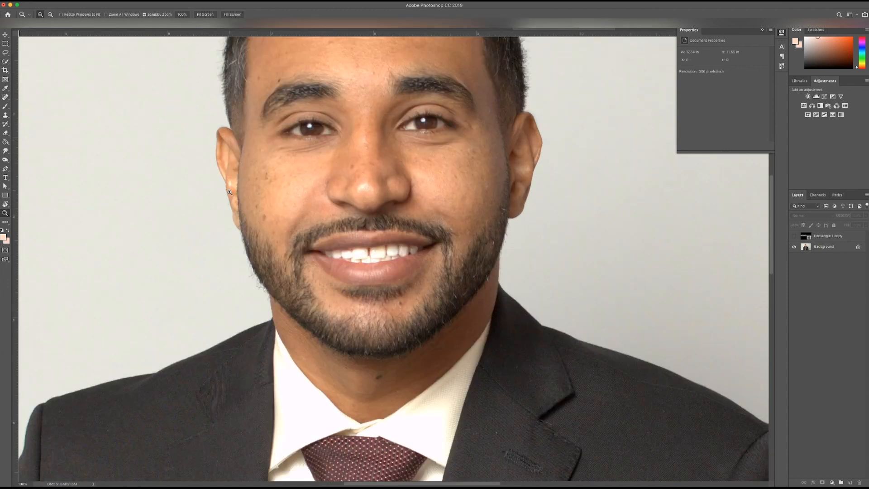
{"action": "scroll", "coordinate": [397, 191], "scroll_direction": "up", "scroll_amount": 5}
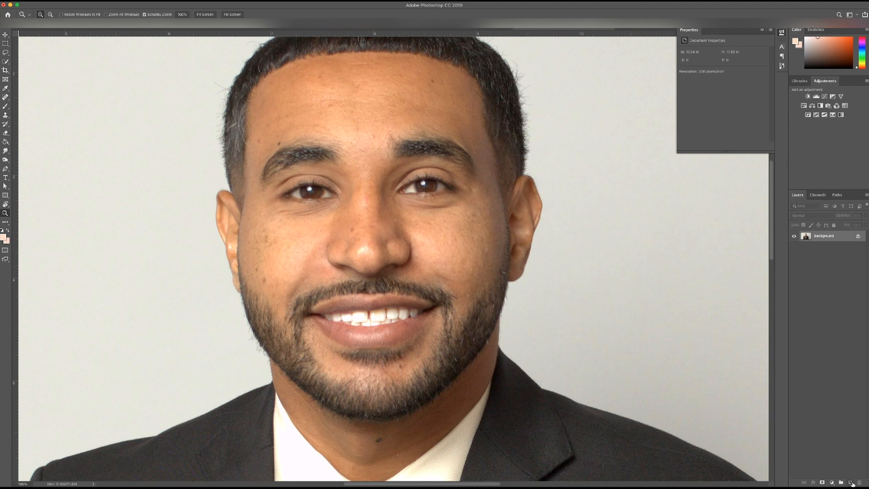
{"action": "left_click", "coordinate": [850, 482]}
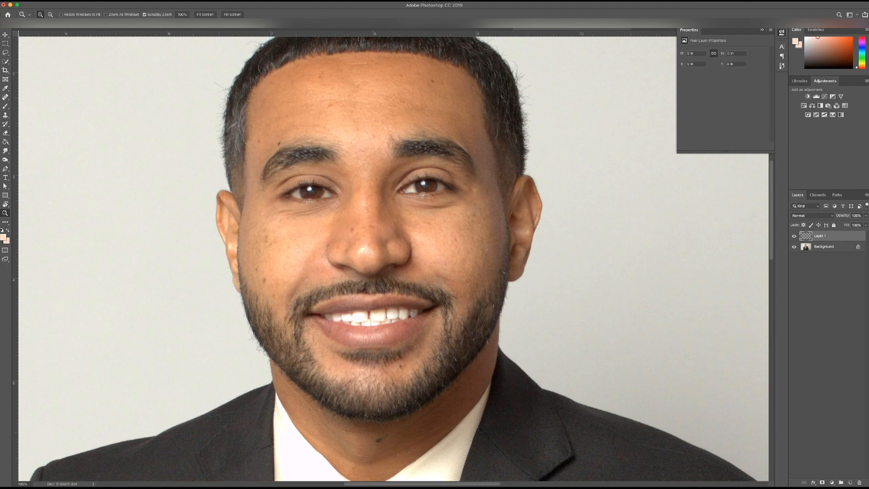
Sample a light skin tone beside the shiny highlight on the tip of the nose as the foreground color.
{"action": "left_click", "coordinate": [6, 89]}
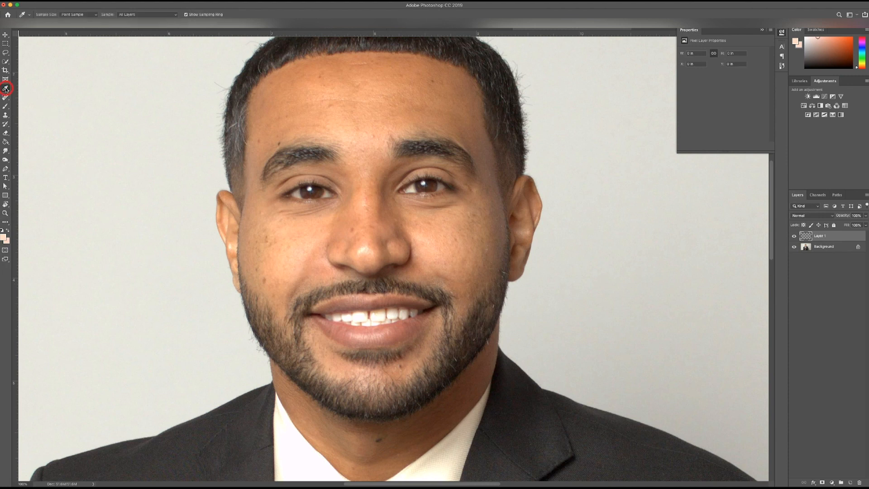
{"action": "left_click", "coordinate": [365, 247]}
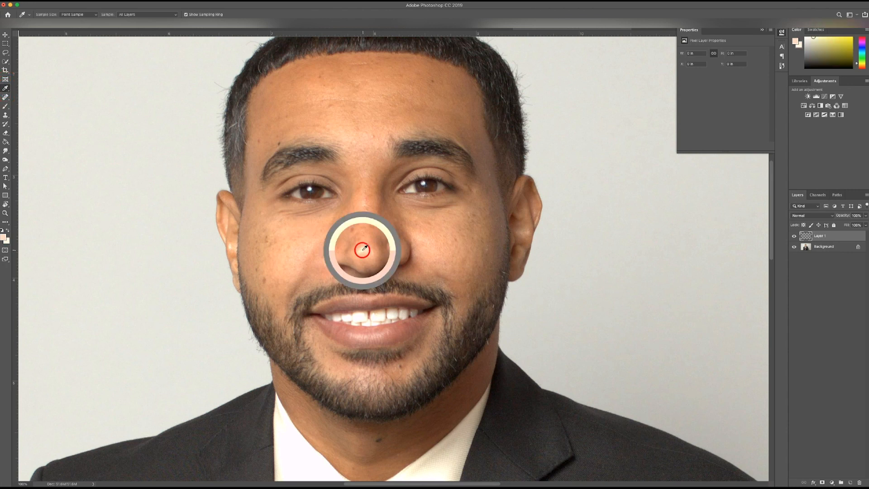
{"action": "left_click_drag", "start_coordinate": [365, 248], "coordinate": [364, 244]}
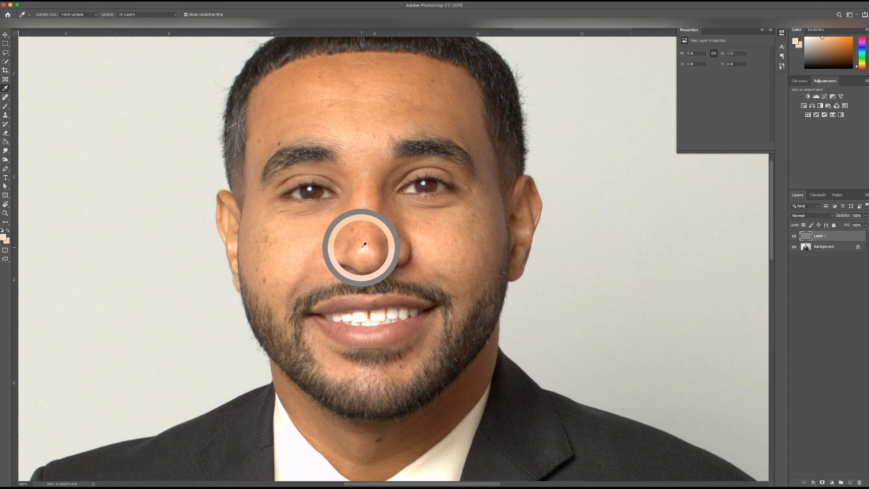
{"action": "left_click_drag", "start_coordinate": [364, 244], "coordinate": [364, 245]}
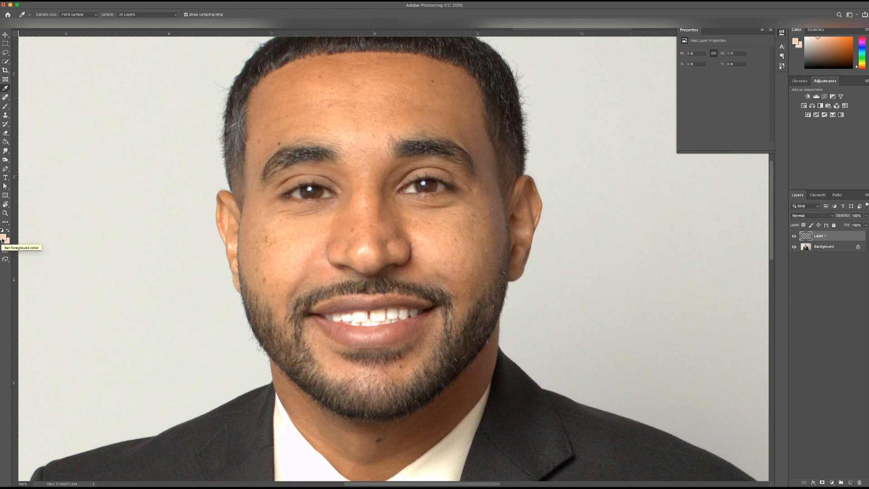
Brush the sampled skin tone over the highlight on the nose tip, and compare the result with the retouching layer hidden and shown.
{"action": "key", "text": "b"}
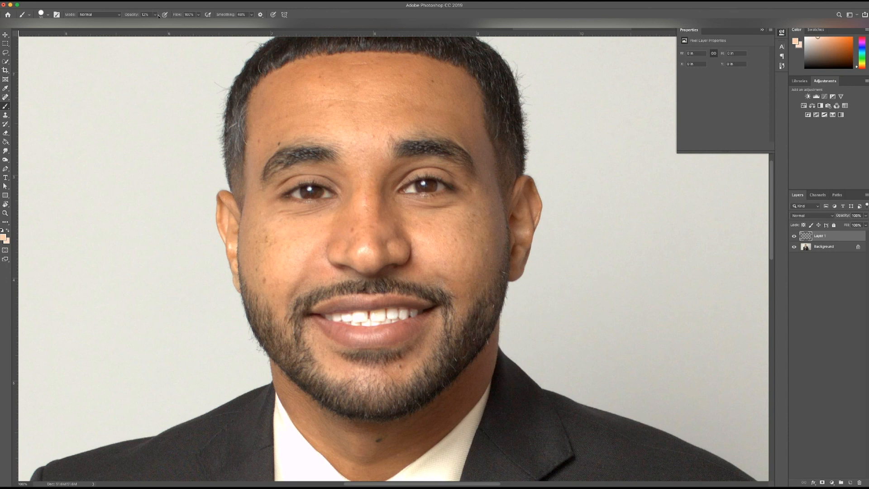
{"action": "left_click", "coordinate": [360, 252]}
{"action": "left_click", "coordinate": [362, 250]}
{"action": "left_click", "coordinate": [360, 250]}
{"action": "left_click", "coordinate": [364, 250]}
{"action": "left_click", "coordinate": [361, 250]}
{"action": "left_click", "coordinate": [363, 249]}
{"action": "left_click", "coordinate": [360, 248]}
{"action": "left_click", "coordinate": [363, 248]}
{"action": "left_click", "coordinate": [363, 247]}
{"action": "left_click", "coordinate": [367, 250]}
{"action": "left_click", "coordinate": [365, 249]}
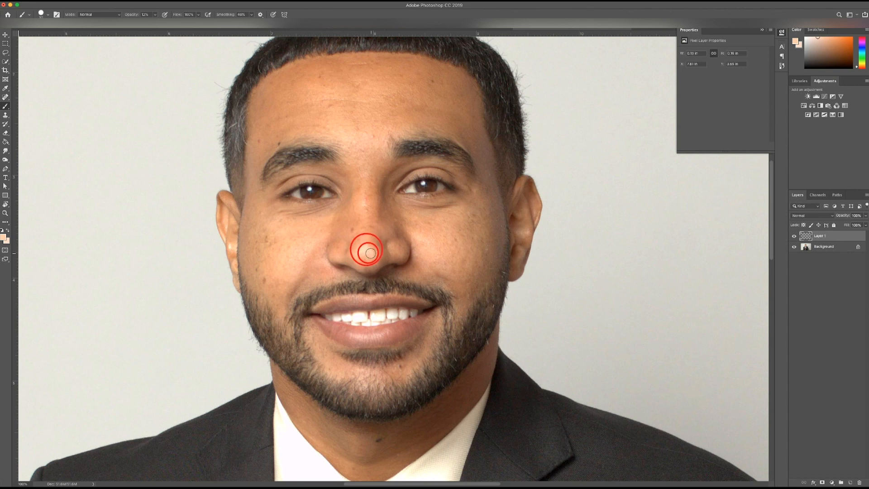
{"action": "left_click", "coordinate": [366, 251]}
{"action": "left_click", "coordinate": [365, 251]}
{"action": "left_click", "coordinate": [367, 248]}
{"action": "left_click", "coordinate": [365, 248]}
{"action": "left_click", "coordinate": [365, 246]}
{"action": "left_click", "coordinate": [360, 247]}
{"action": "left_click", "coordinate": [360, 255]}
{"action": "left_click", "coordinate": [359, 254]}
{"action": "left_click", "coordinate": [357, 256]}
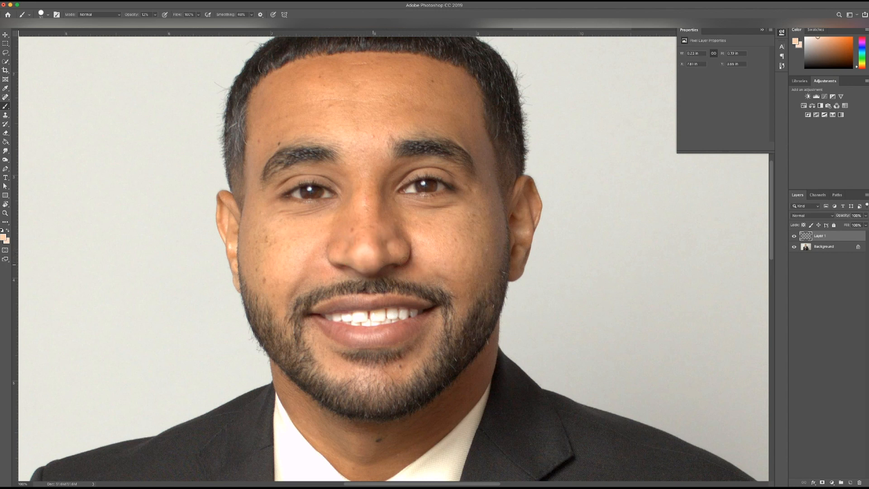
{"action": "left_click", "coordinate": [794, 236]}
{"action": "left_click", "coordinate": [794, 236]}
Resample a skin tone around the nose tip and build up more soft brush dabs over the highlight.
{"action": "key", "text": "i"}
{"action": "left_click_drag", "start_coordinate": [372, 247], "coordinate": [372, 246]}
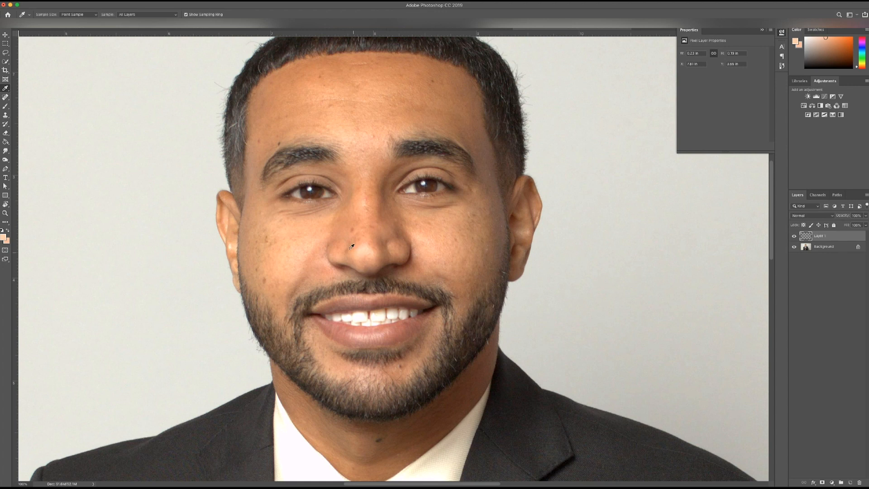
{"action": "left_click", "coordinate": [376, 238]}
{"action": "key", "text": "b"}
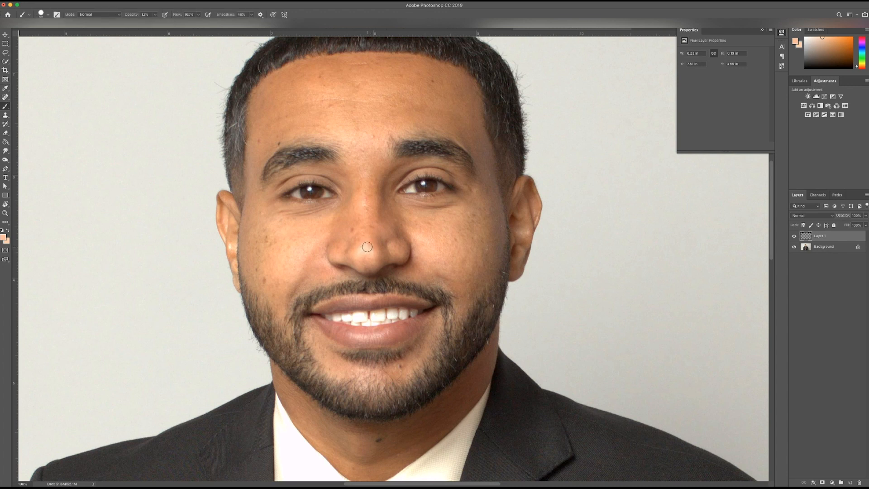
{"action": "left_click", "coordinate": [367, 246]}
{"action": "left_click", "coordinate": [368, 246]}
{"action": "left_click", "coordinate": [368, 247]}
{"action": "left_click", "coordinate": [371, 252]}
{"action": "left_click", "coordinate": [365, 255]}
{"action": "left_click", "coordinate": [365, 254]}
{"action": "left_click", "coordinate": [365, 253]}
{"action": "left_click", "coordinate": [367, 250]}
{"action": "left_click", "coordinate": [366, 247]}
{"action": "left_click", "coordinate": [366, 246]}
{"action": "left_click", "coordinate": [361, 247]}
{"action": "left_click", "coordinate": [360, 248]}
{"action": "left_click", "coordinate": [359, 250]}
{"action": "left_click", "coordinate": [358, 250]}
{"action": "left_click", "coordinate": [358, 251]}
{"action": "left_click", "coordinate": [359, 249]}
{"action": "left_click", "coordinate": [358, 248]}
{"action": "left_click", "coordinate": [362, 243]}
{"action": "left_click", "coordinate": [368, 245]}
Sample a tone from the side of the nose, brush over the remaining shine, and compare with the retouching layer hidden and shown.
{"action": "key", "text": "i"}
{"action": "left_click_drag", "start_coordinate": [361, 241], "coordinate": [359, 245]}
{"action": "key", "text": "b"}
{"action": "left_click", "coordinate": [360, 245]}
{"action": "left_click", "coordinate": [357, 249]}
{"action": "left_click", "coordinate": [355, 250]}
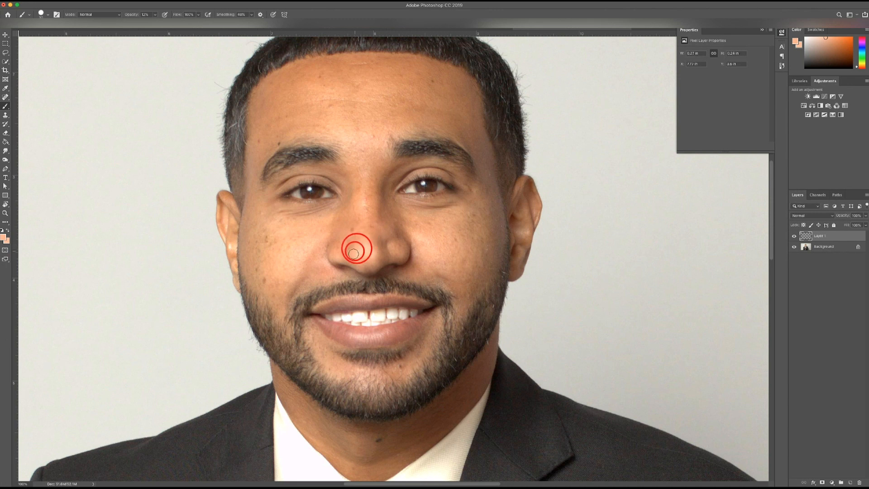
{"action": "left_click", "coordinate": [358, 257]}
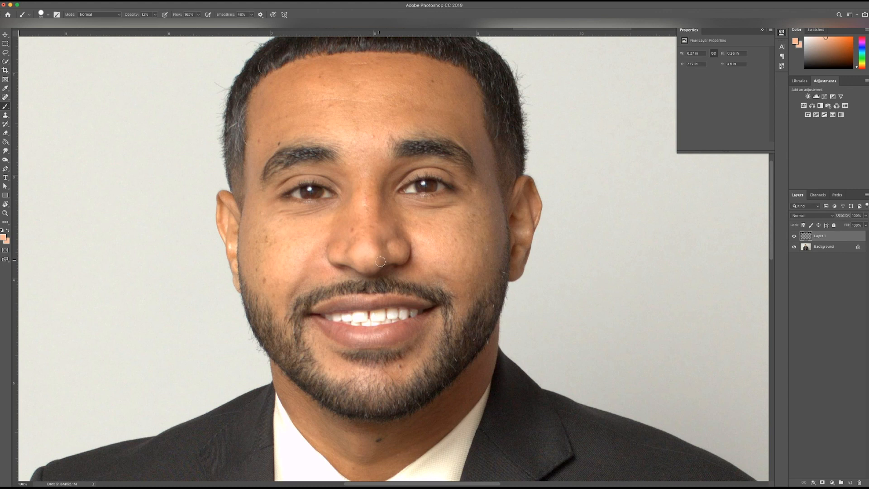
{"action": "left_click", "coordinate": [794, 236]}
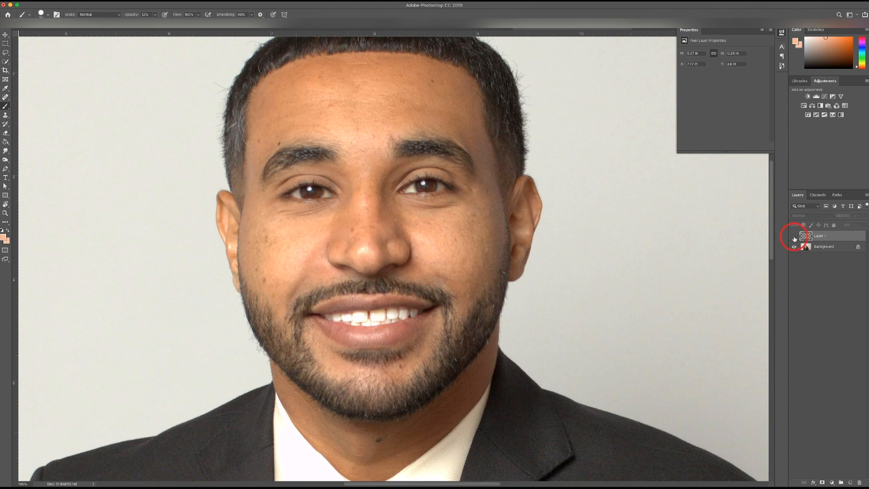
{"action": "left_click", "coordinate": [793, 236]}
{"action": "left_click", "coordinate": [794, 236]}
{"action": "left_click", "coordinate": [793, 237]}
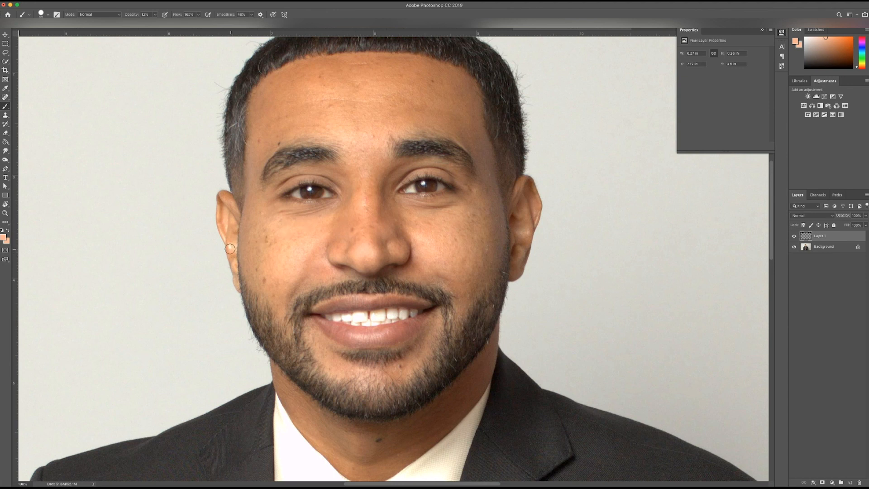
Sample the skin tone of the ear beside the spotted cheek and brush over its highlight with a smaller brush.
{"action": "scroll", "coordinate": [230, 247], "scroll_direction": "up", "scroll_amount": 2}
{"action": "left_click", "coordinate": [227, 252], "text": "alt"}
{"action": "key", "text": "bracketleft"}
{"action": "key", "text": "bracketleft"}
{"action": "mouse_move", "coordinate": [226, 245]}
{"action": "left_mouse_down"}
{"action": "mouse_move", "coordinate": [225, 264]}
{"action": "mouse_move", "coordinate": [227, 246]}
{"action": "left_mouse_up"}
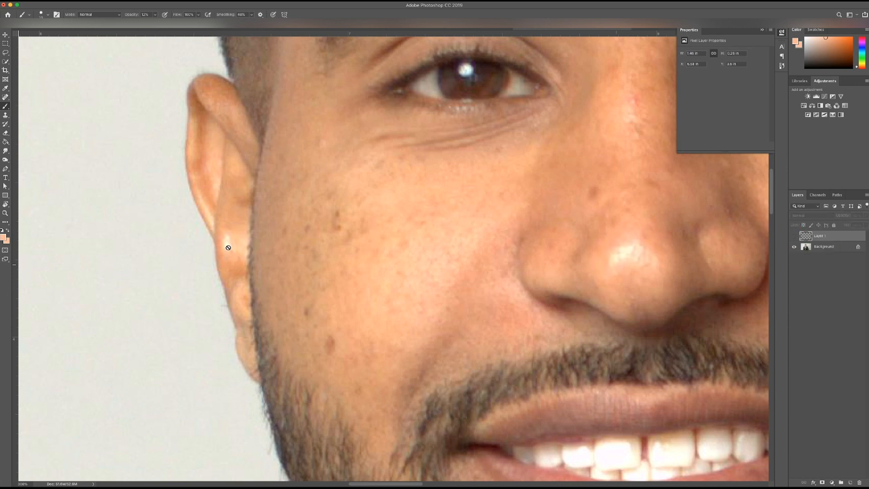
Sample matching skin tones from the bridge of the nose and the area between the eyebrows.
{"action": "left_click_drag", "start_coordinate": [579, 236], "coordinate": [434, 217]}
{"action": "left_click", "coordinate": [408, 208], "text": "alt"}
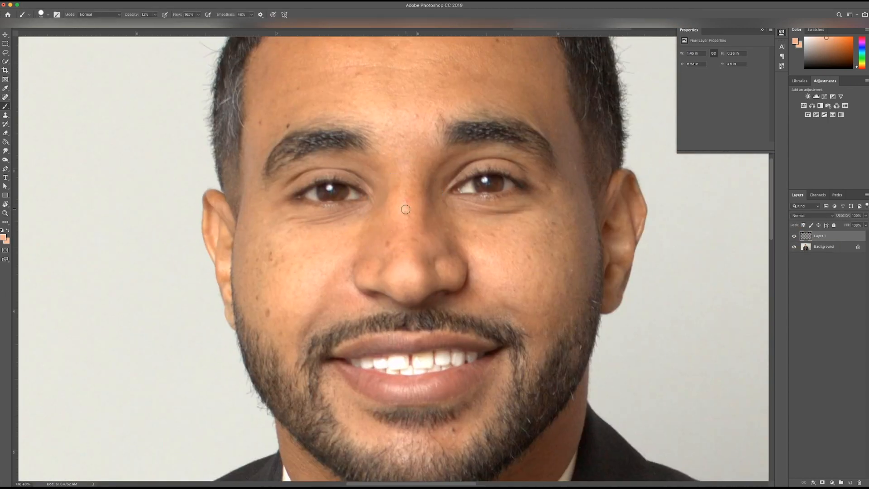
{"action": "scroll", "coordinate": [400, 199], "scroll_direction": "up", "scroll_amount": 3}
{"action": "left_click", "coordinate": [395, 167], "text": "alt"}
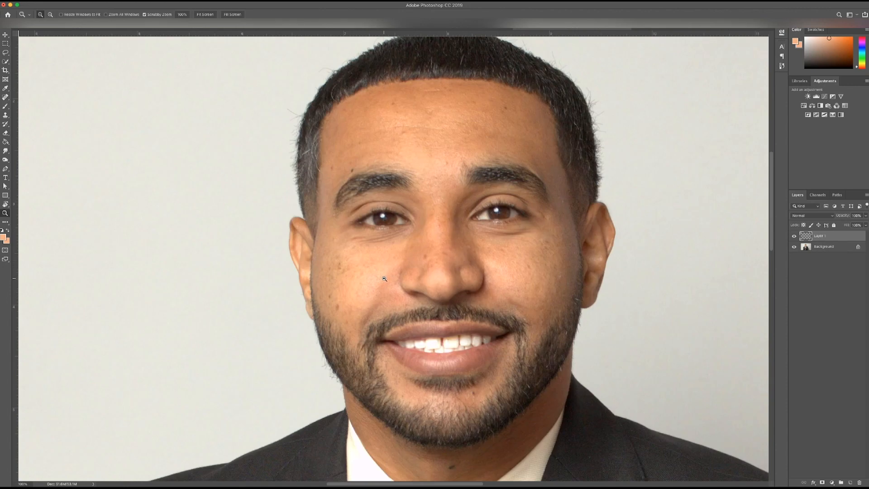
Compare the whole face with the retouching layer hidden and shown.
{"action": "left_click", "coordinate": [413, 251], "text": "alt"}
{"action": "left_click", "coordinate": [413, 251], "text": "alt"}
{"action": "left_click", "coordinate": [413, 250], "text": "alt"}
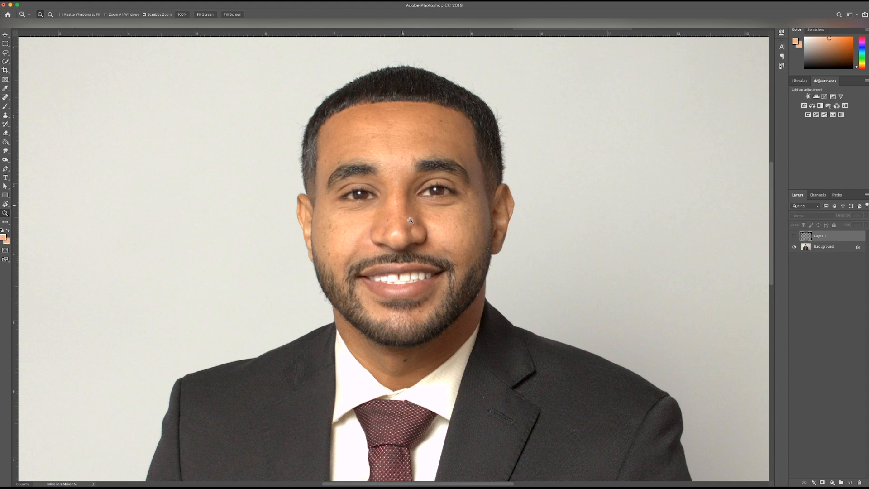
{"action": "left_click", "coordinate": [793, 236]}
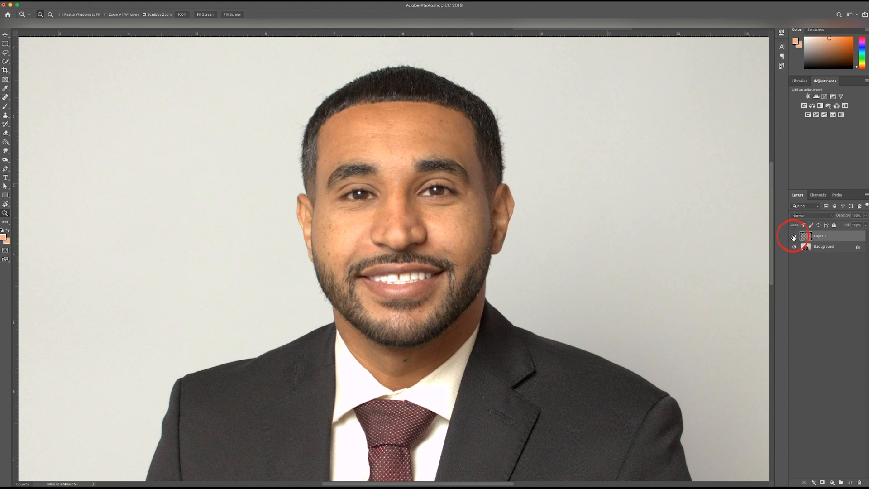
{"action": "left_click", "coordinate": [793, 236]}
{"action": "left_click", "coordinate": [792, 237]}
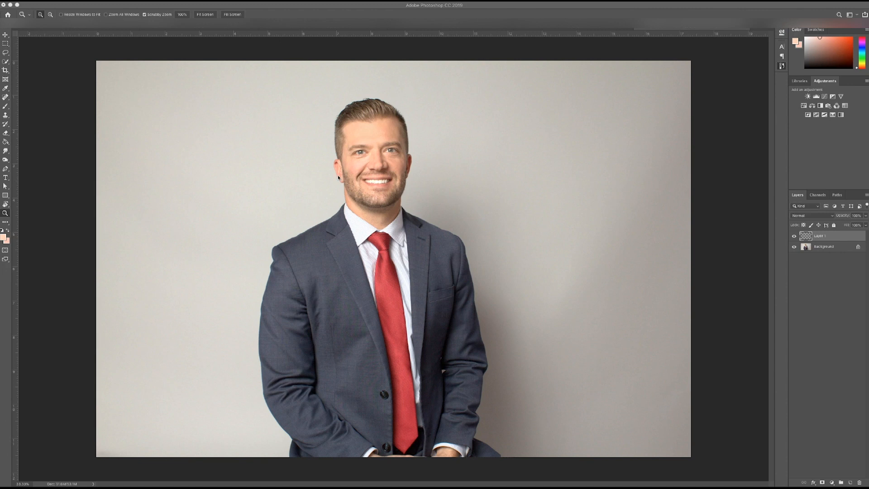
Compare the red-tie portrait and the burgundy-tie portrait with their retouching layers hidden and shown.
{"action": "left_click", "coordinate": [794, 237]}
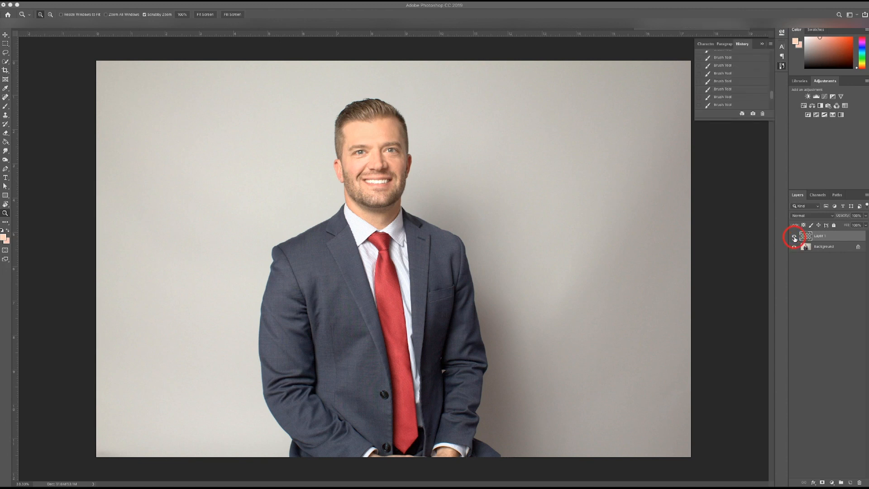
{"action": "left_click", "coordinate": [794, 237]}
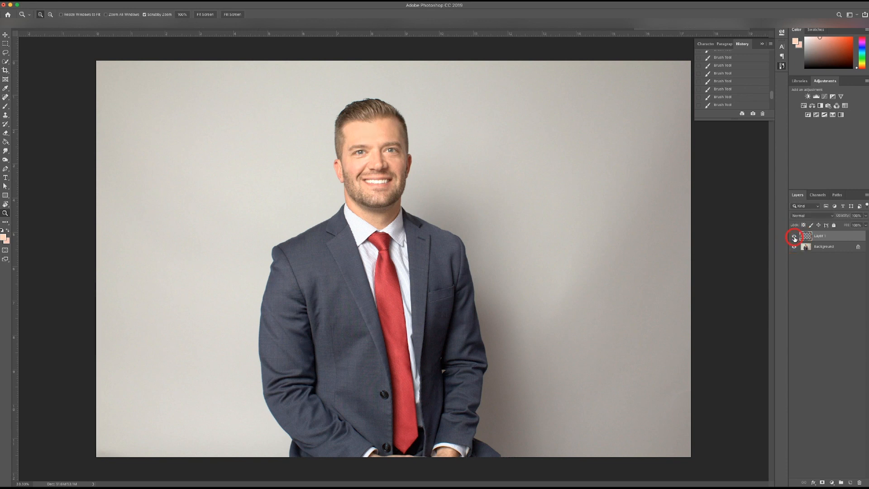
{"action": "left_click", "coordinate": [794, 237]}
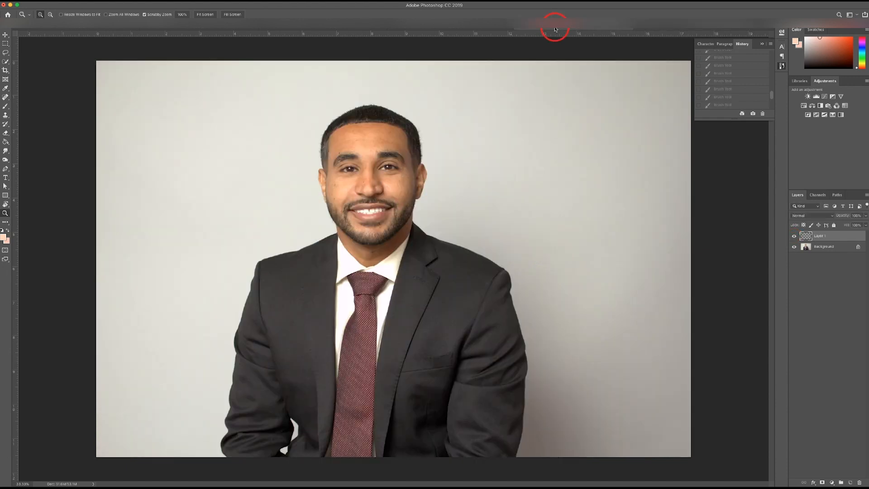
{"action": "left_click", "coordinate": [795, 236]}
{"action": "left_click", "coordinate": [794, 237]}
{"action": "left_click", "coordinate": [794, 236]}
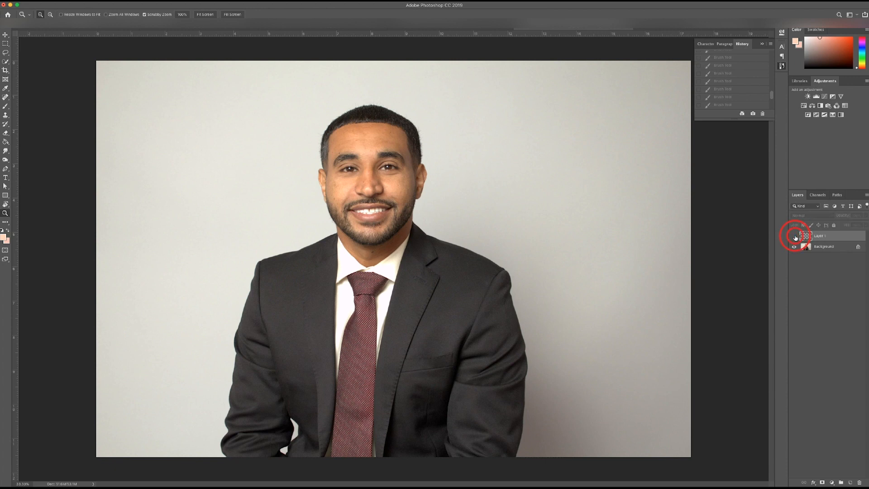
{"action": "left_click", "coordinate": [795, 236]}
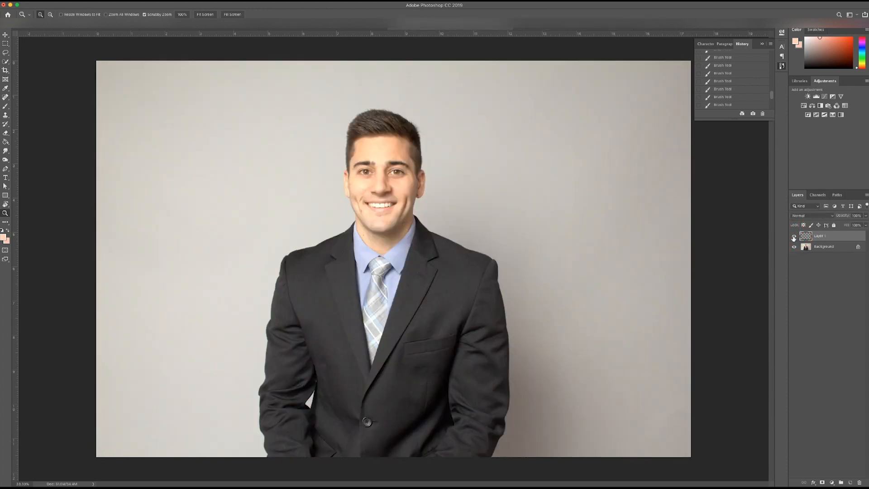
Compare the portraits of the man in the blue shirt and the woman in the gray dress with and without their retouching layers.
{"action": "left_click", "coordinate": [793, 237]}
{"action": "left_click", "coordinate": [794, 237]}
{"action": "left_click", "coordinate": [793, 236]}
{"action": "left_click", "coordinate": [793, 236]}
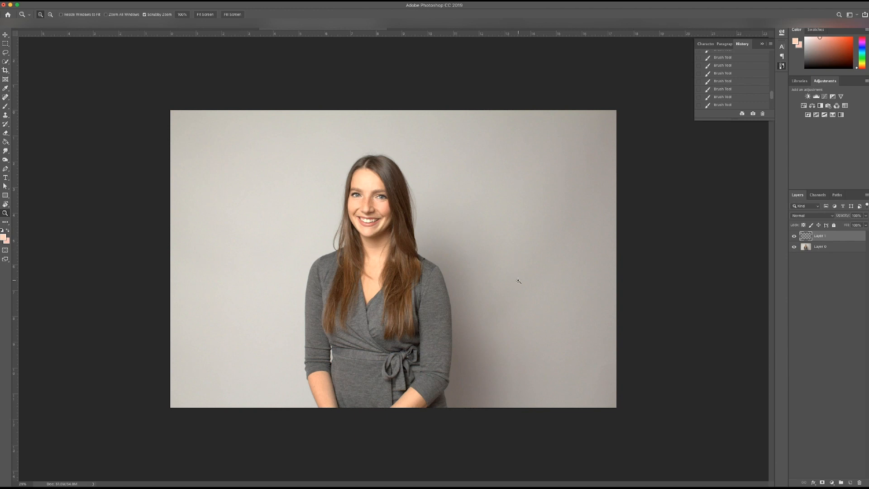
{"action": "left_click", "coordinate": [794, 235]}
{"action": "left_click", "coordinate": [794, 235]}
{"action": "left_click", "coordinate": [794, 236]}
{"action": "left_click", "coordinate": [794, 235]}
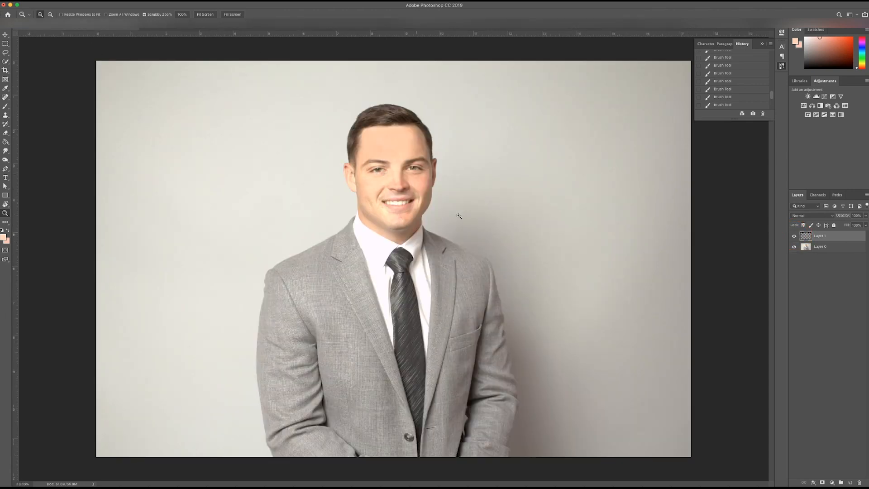
Compare the portrait of the man in the light gray suit with its retouching layer hidden and shown.
{"action": "left_click", "coordinate": [794, 236]}
{"action": "left_click", "coordinate": [794, 236]}
{"action": "left_click", "coordinate": [794, 237]}
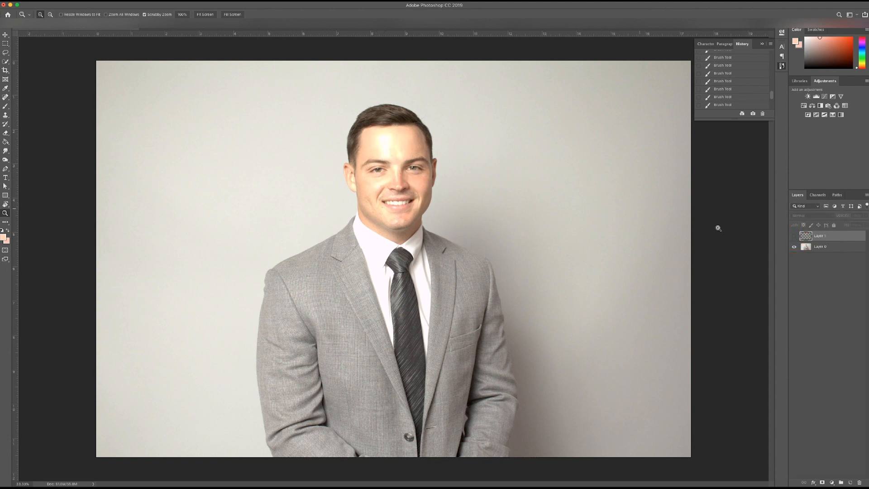
{"action": "left_click", "coordinate": [794, 236]}
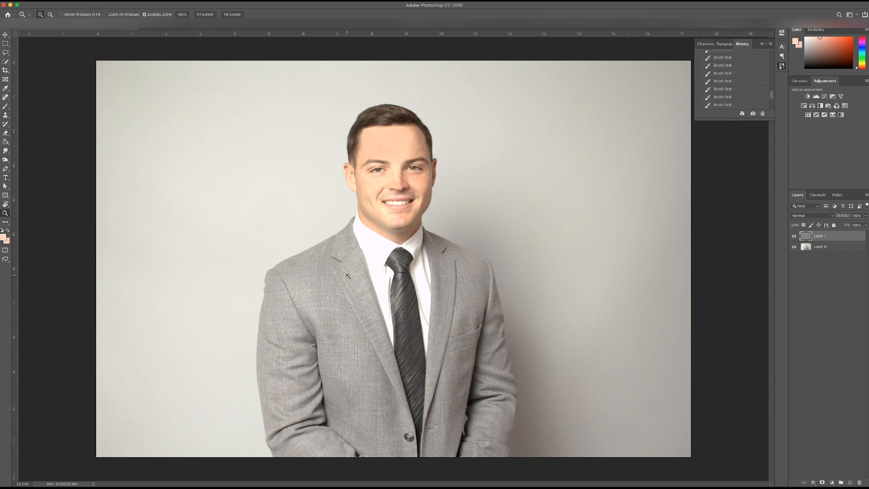